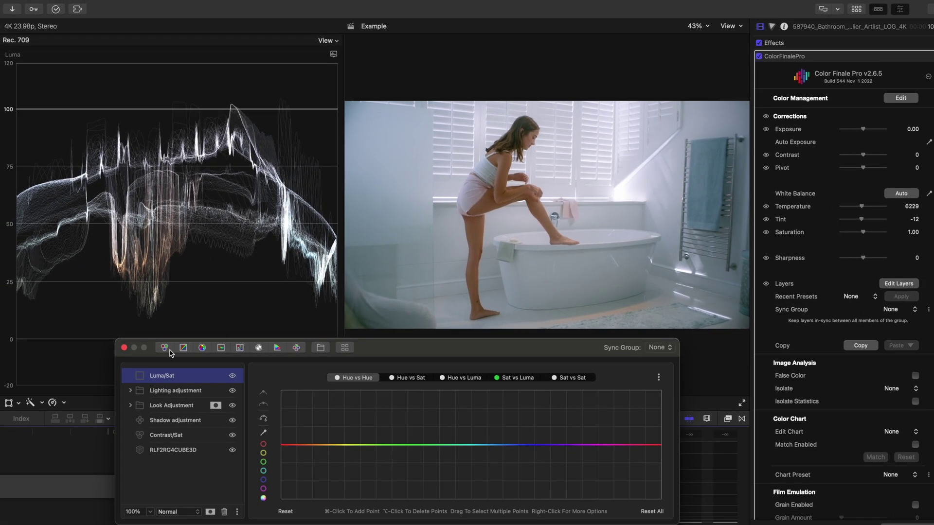
# - Add a Color Wheels layer above Luma/Sat and adjust its gain master level
pyautogui.click(165, 341)
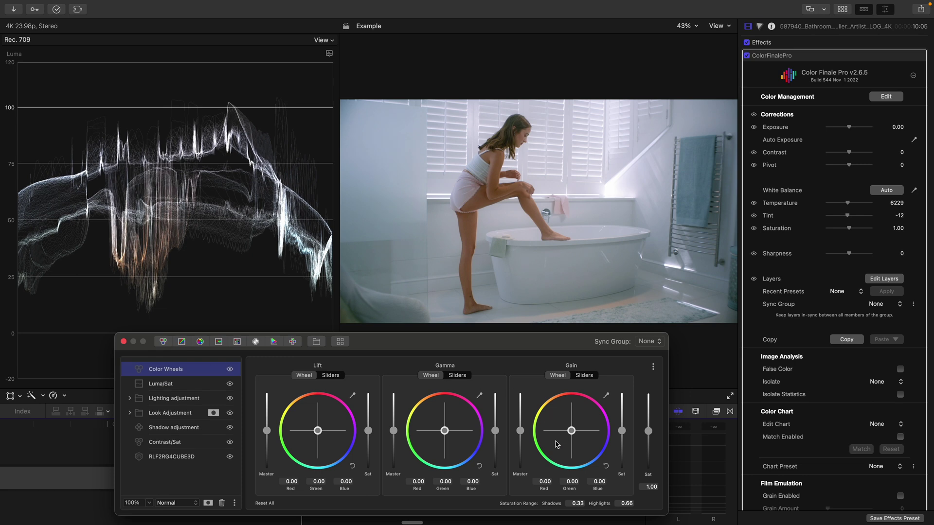
pyautogui.moveTo(520, 433); pyautogui.dragTo(517, 436)
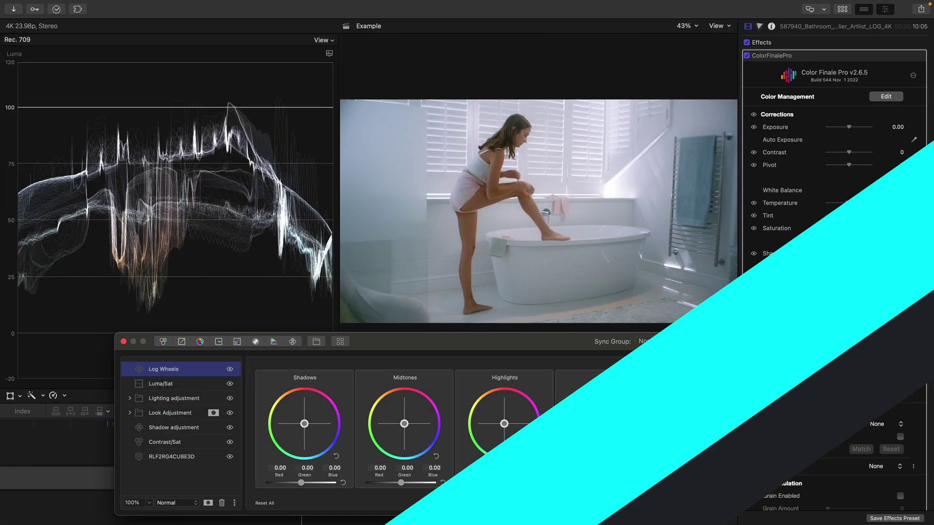
# - Lower the Log Wheels highlights to about -0.06 in the bathroom shot and shift the highlights' colour balance in the church shot
pyautogui.moveTo(500, 483); pyautogui.dragTo(499, 485)
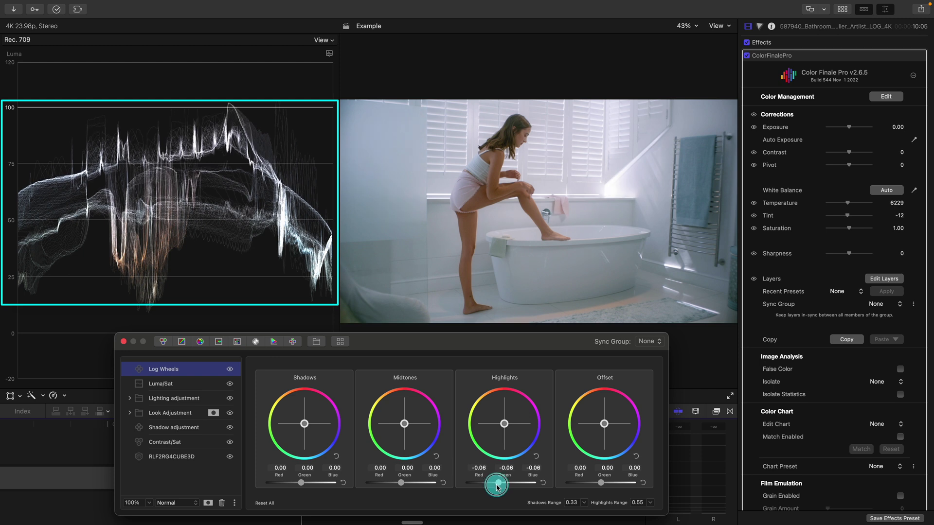
pyautogui.moveTo(493, 488); pyautogui.dragTo(494, 483)
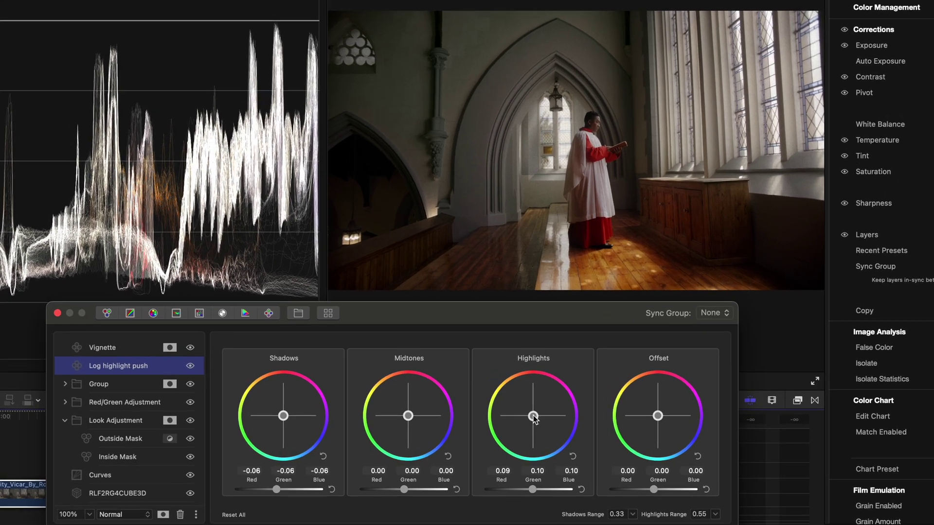
pyautogui.moveTo(505, 423); pyautogui.dragTo(543, 362)
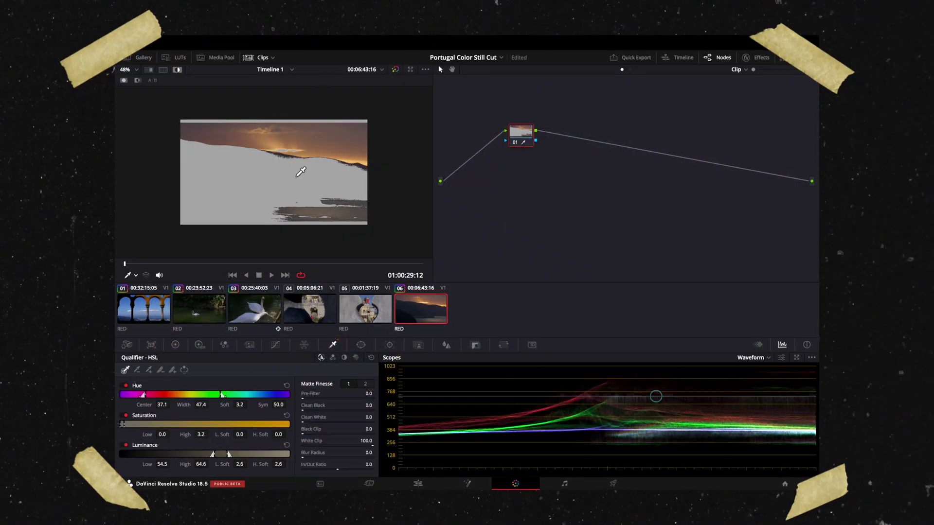
# - In DaVinci Resolve, set the HSL qualifier's luminance range to 48.2 low and 66.1 high, and adjust the saturation low limit
pyautogui.moveTo(162, 465); pyautogui.dragTo(162, 466)
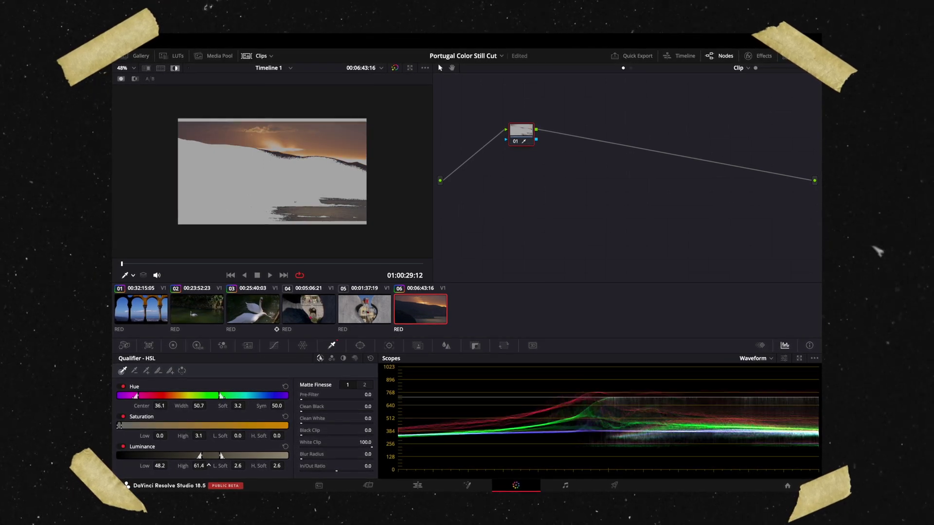
pyautogui.moveTo(208, 466); pyautogui.dragTo(208, 465)
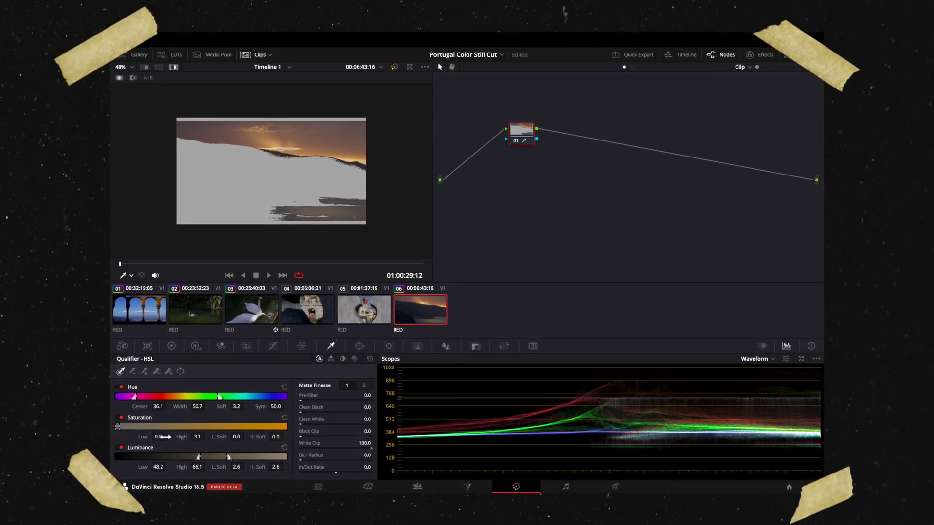
pyautogui.moveTo(168, 437); pyautogui.dragTo(167, 436)
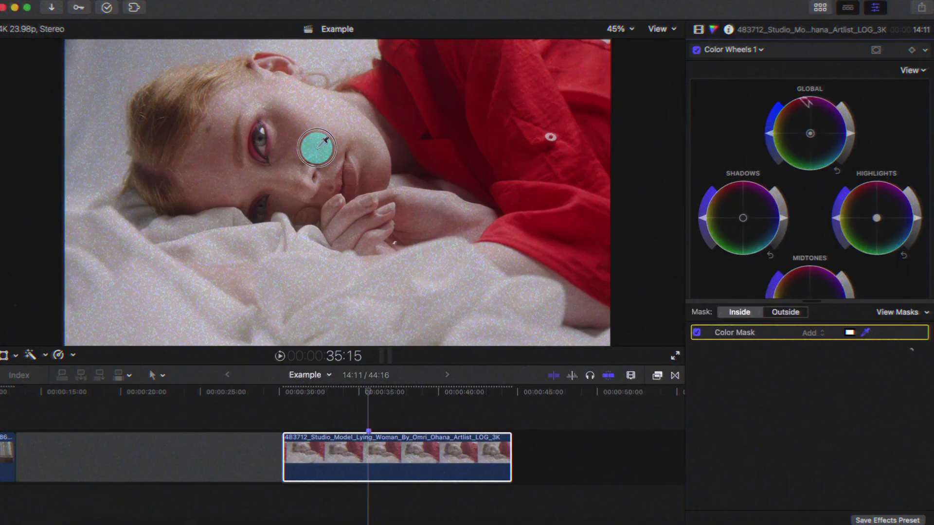
# - In Final Cut Pro, sample the woman's cheek for the Color Wheels 1 color mask and adjust the mask with its mask view options
pyautogui.moveTo(310, 142); pyautogui.dragTo(306, 135)
pyautogui.click(779, 335)
pyautogui.click(904, 310)
pyautogui.click(807, 362)
pyautogui.moveTo(805, 364); pyautogui.dragTo(787, 359)
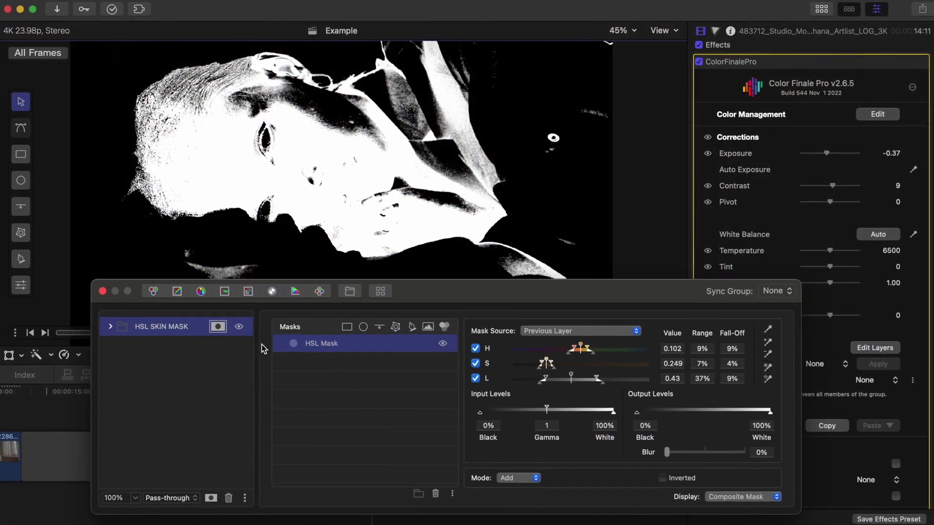
# - Leave the HSL SKIN MASK matte view and shift the gamma of the group's Background layer toward blue
pyautogui.click(217, 327)
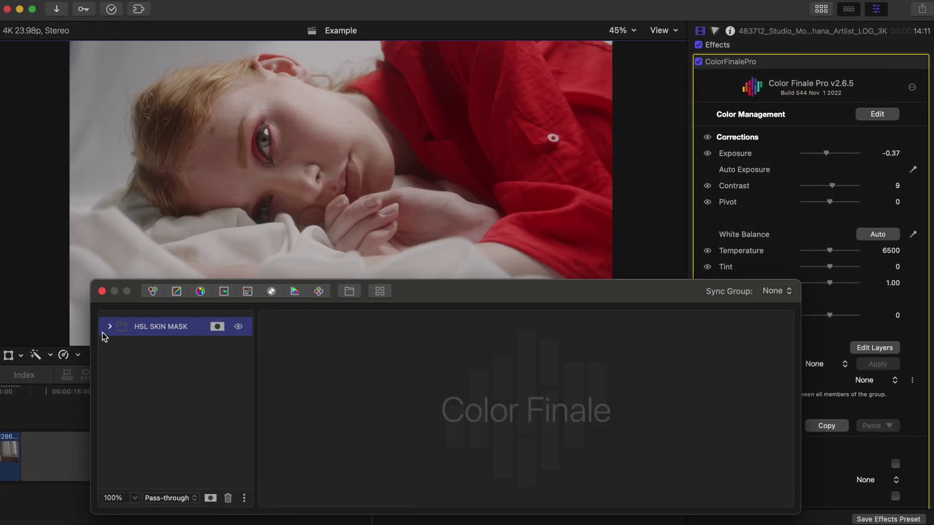
pyautogui.click(187, 350)
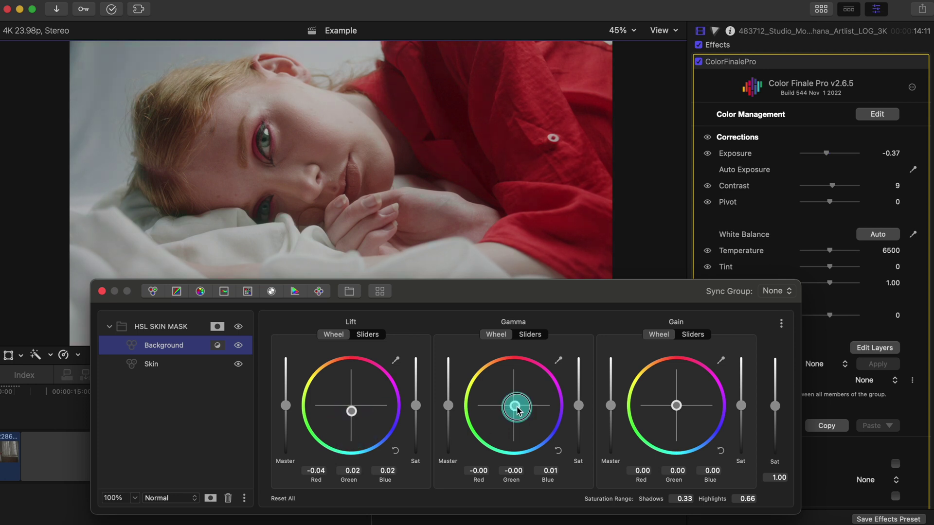
pyautogui.moveTo(539, 433); pyautogui.dragTo(546, 439)
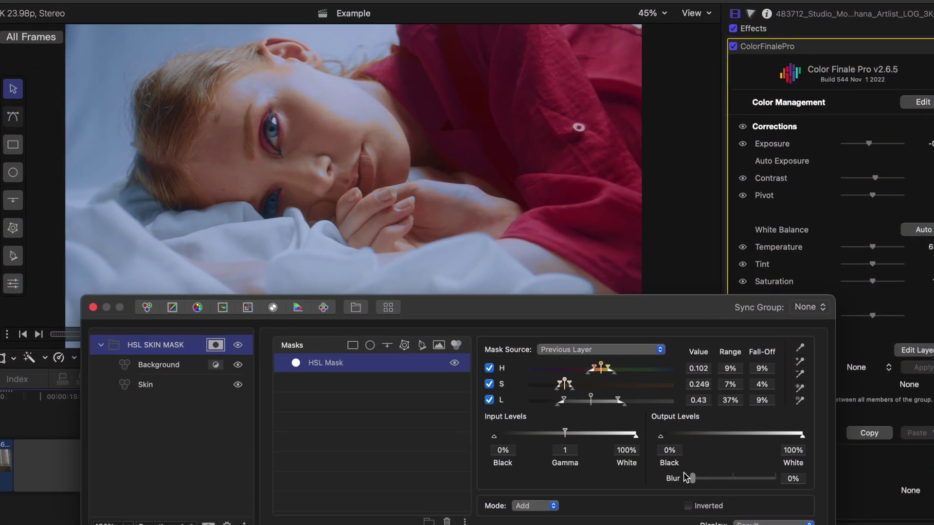
# - Set the HSL Mask's blur to 10% and toggle the mask off and on to compare
pyautogui.moveTo(691, 478); pyautogui.dragTo(716, 491)
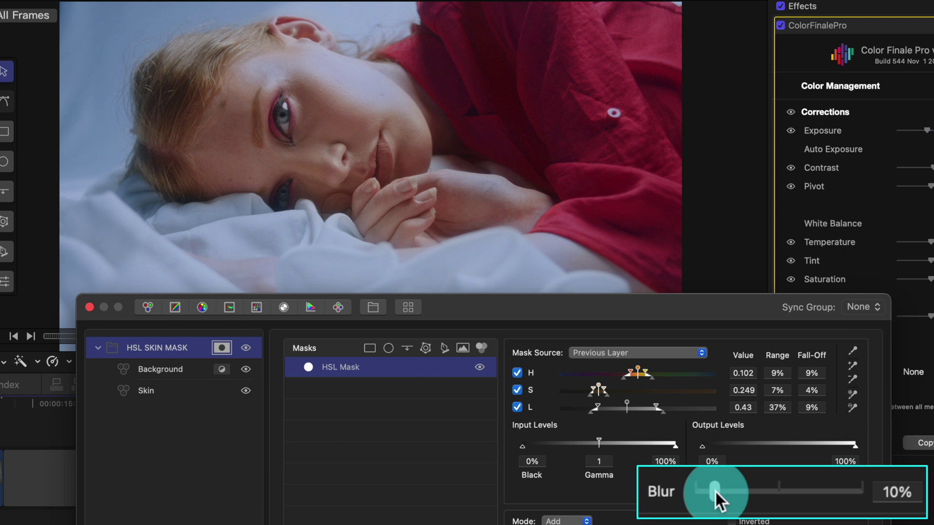
pyautogui.moveTo(711, 492); pyautogui.dragTo(713, 491)
pyautogui.click(479, 367)
pyautogui.click(479, 367)
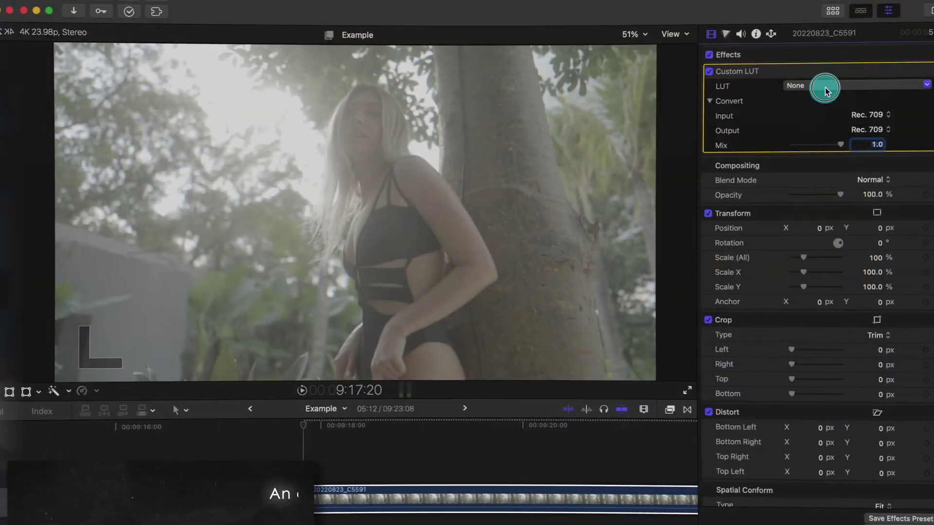
# - Choose a LUT for the Custom LUT effect on clip 20220823_C5591
pyautogui.click(823, 84)
pyautogui.click(827, 128)
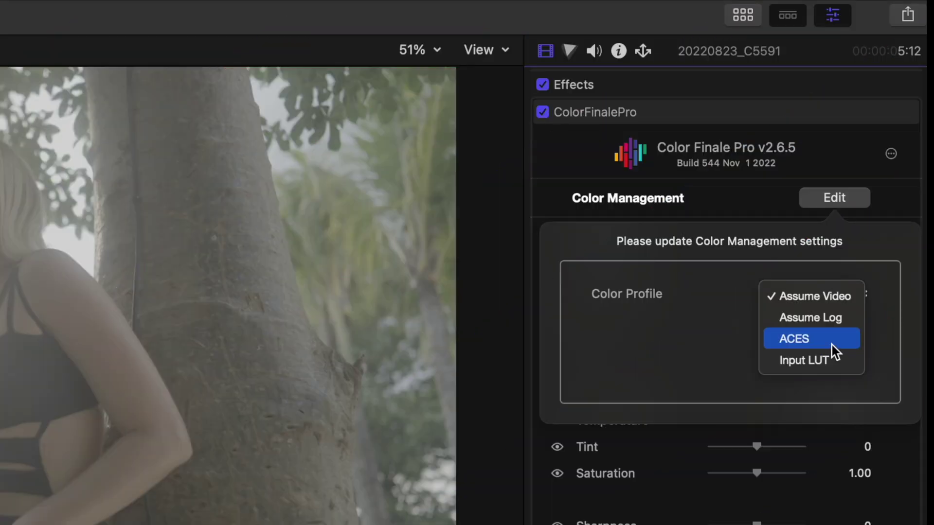
# - Configure the clip's color management as ACES with SLog3 input, and toggle the ACES clip to compare it with the Sony LUT clip
pyautogui.click(830, 343)
pyautogui.click(842, 317)
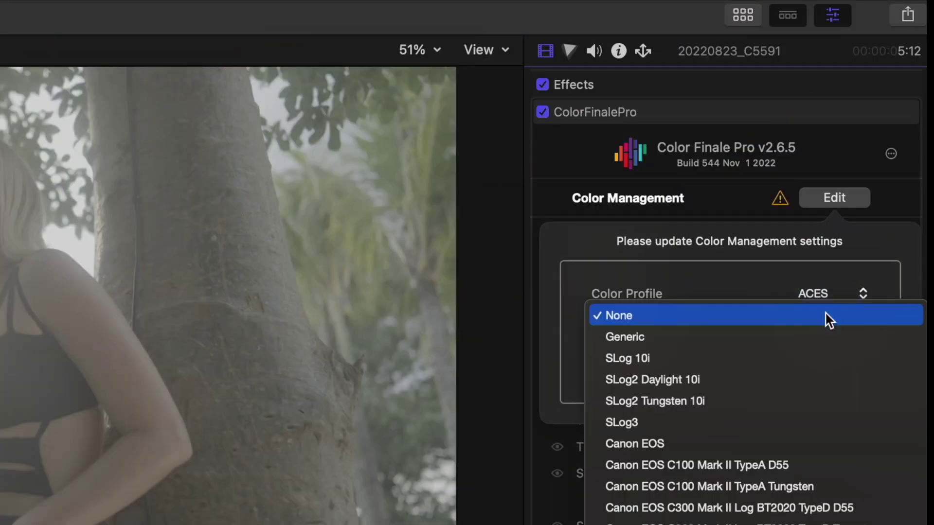
pyautogui.click(827, 423)
pyautogui.click(851, 336)
pyautogui.click(840, 396)
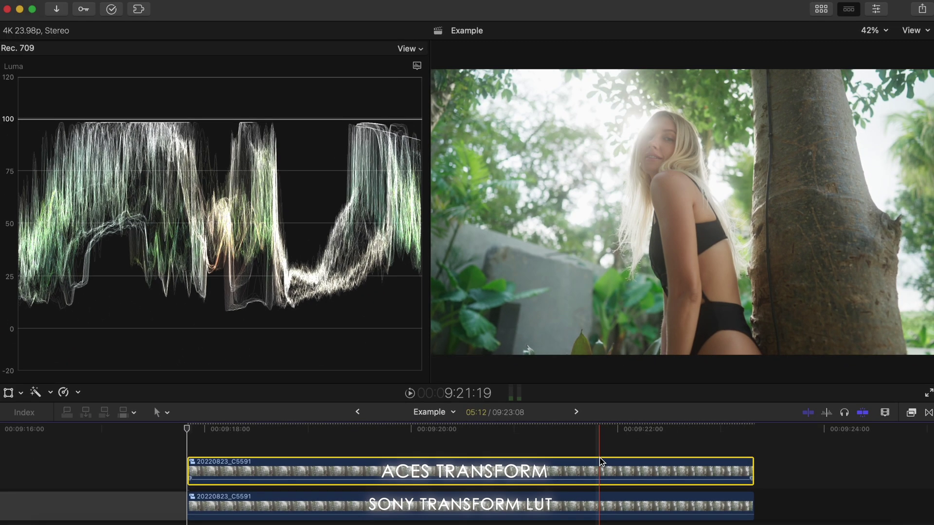
pyautogui.press('v')
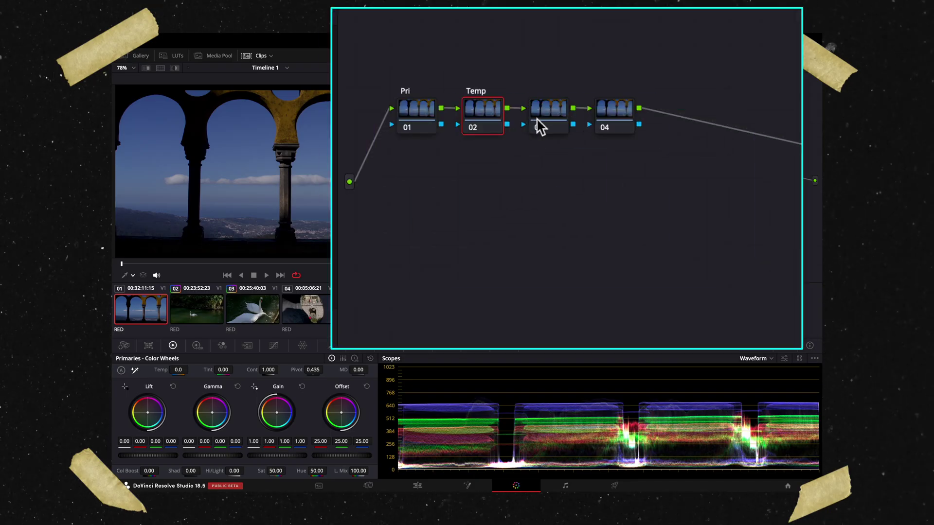
# - In DaVinci Resolve, label node 03 as Sat and node 04 as Cur
pyautogui.click(546, 121)
pyautogui.doubleClick(546, 122)
pyautogui.write('Sat')
pyautogui.press('Return')
pyautogui.write('C')
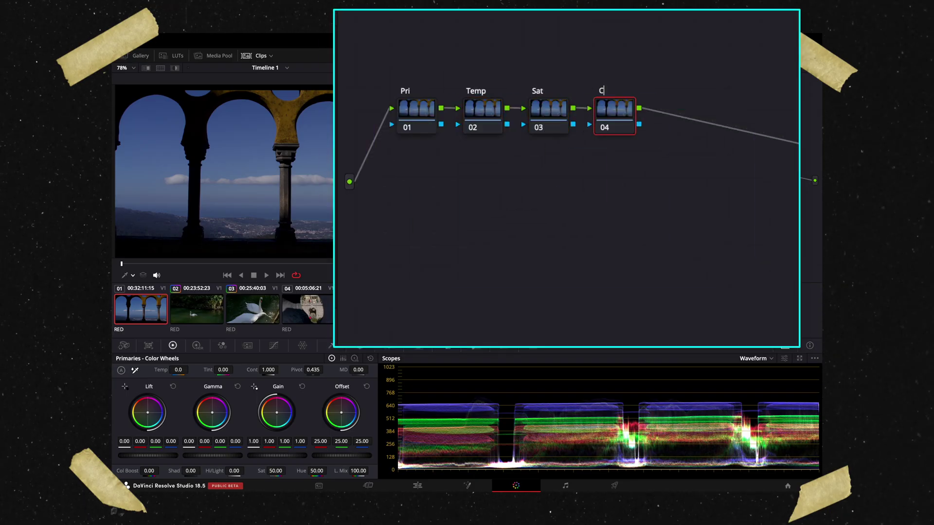
pyautogui.write('ur')
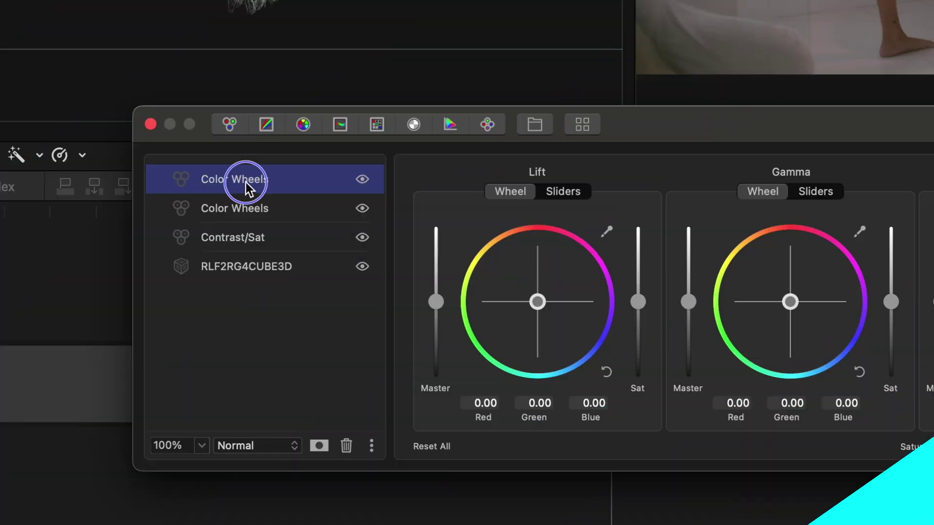
# - In Color Finale, rename the upper Color Wheels layer Outside Mask and the lower one Inside Mask
pyautogui.rightClick(246, 182)
pyautogui.click(317, 264)
pyautogui.write('Outside Mask')
pyautogui.press('Return')
pyautogui.doubleClick(249, 201)
pyautogui.write('Inside Mask')
pyautogui.press('Return')
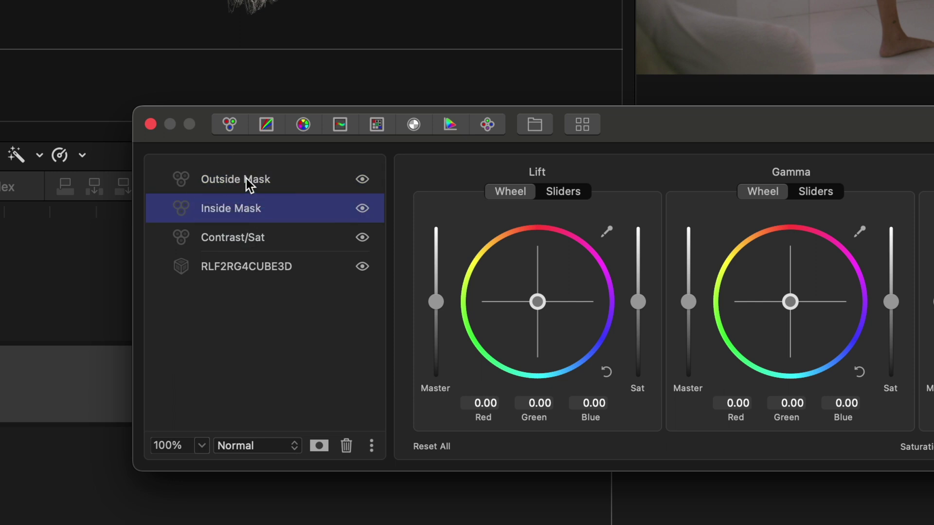
# - Group the Outside Mask and Inside Mask layers and name the group Look Adjustment
pyautogui.keyDown('shift'); pyautogui.click(246, 179); pyautogui.keyUp('shift')
pyautogui.rightClick(246, 179)
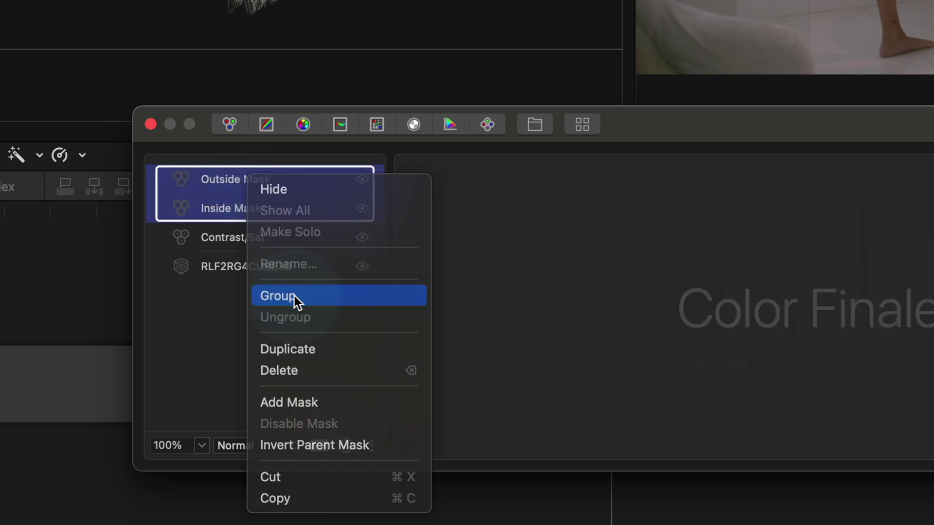
pyautogui.click(296, 298)
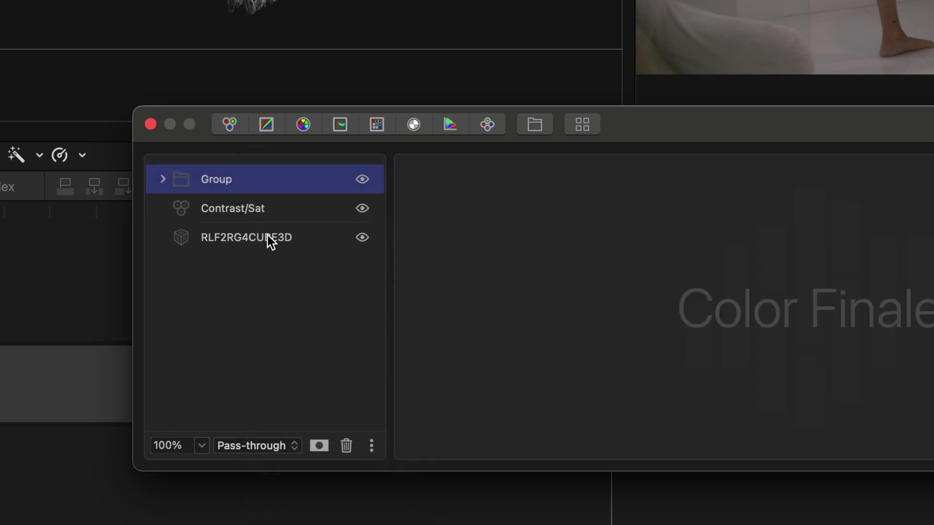
pyautogui.doubleClick(243, 173)
pyautogui.write('Look Adjustment')
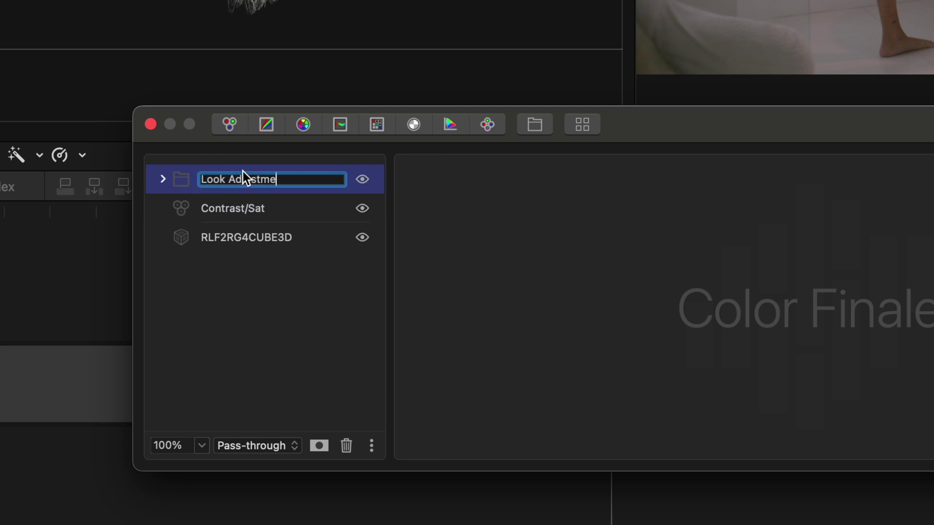
pyautogui.press('Return')
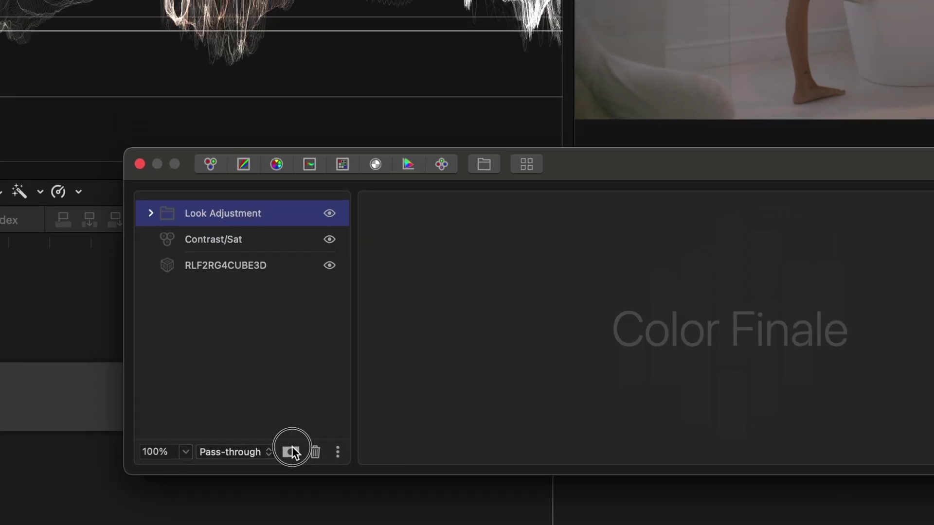
# - Add a mask to the Look Adjustment group and shift the Outside Mask layer's gain colour balance toward teal
pyautogui.click(319, 446)
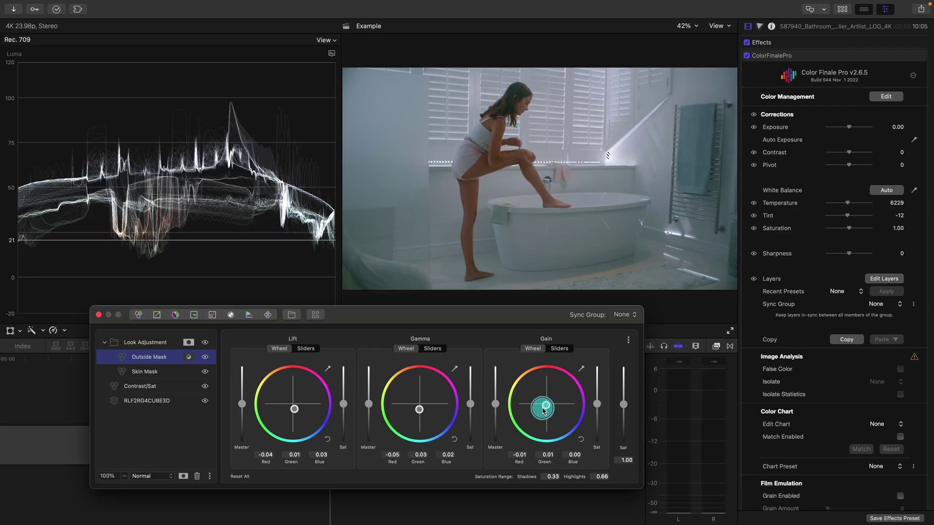
pyautogui.moveTo(546, 402); pyautogui.dragTo(548, 409)
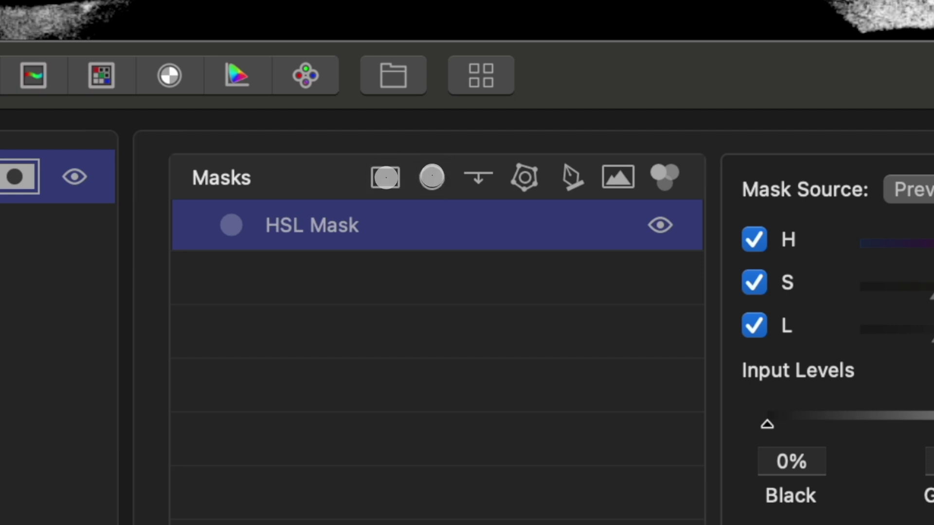
# - Reposition the Edge mask of the Color Wheels layer across the shot of the lying woman
pyautogui.click(729, 311)
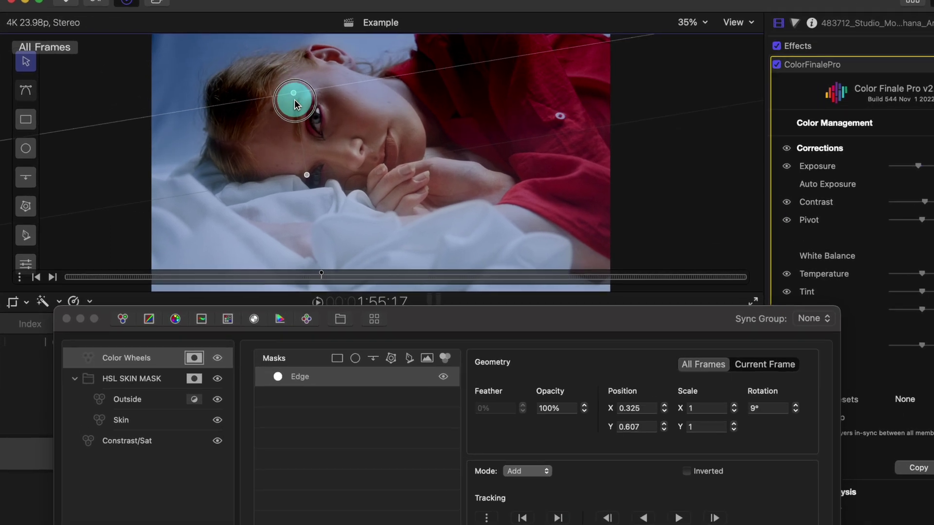
pyautogui.moveTo(293, 99); pyautogui.dragTo(316, 322)
pyautogui.moveTo(405, 406); pyautogui.dragTo(339, 438)
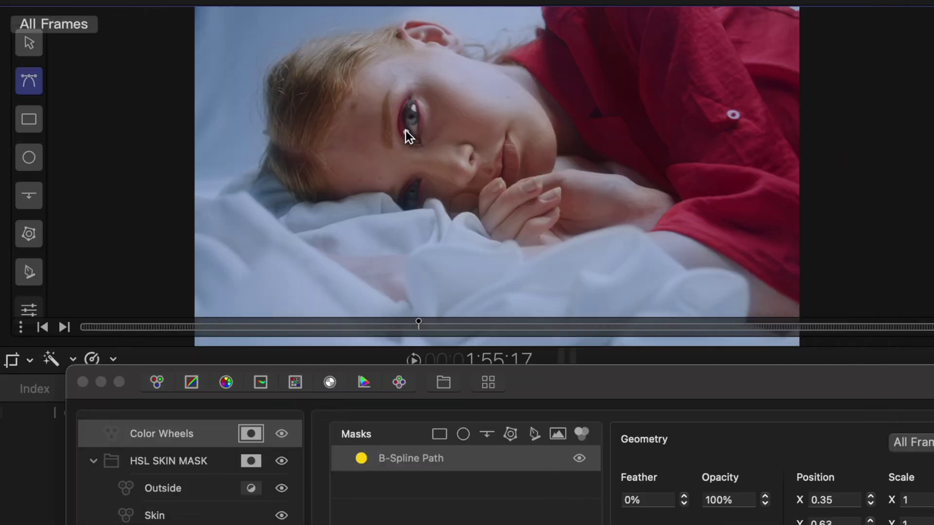
# - Draw a B-Spline Path mask around the woman's upper eye and open its feather value for editing
pyautogui.click(406, 133)
pyautogui.click(397, 116)
pyautogui.click(407, 97)
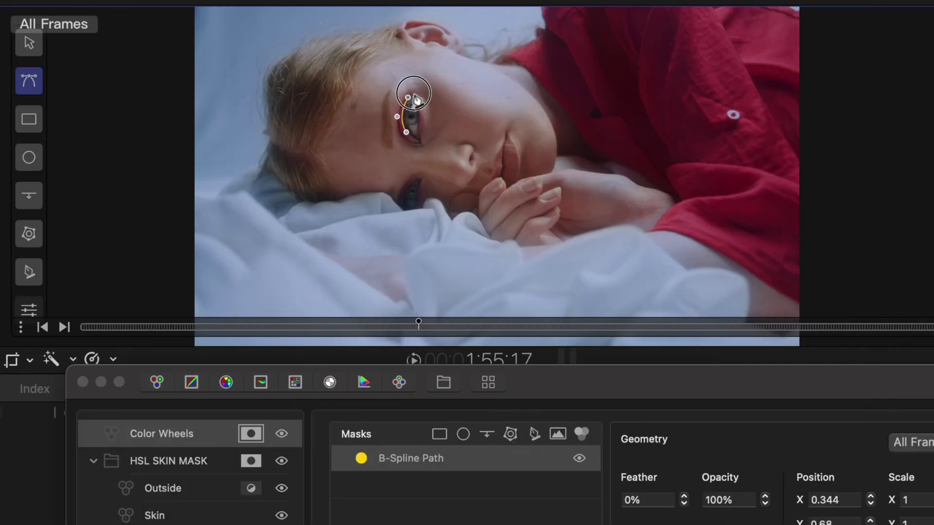
pyautogui.click(421, 145)
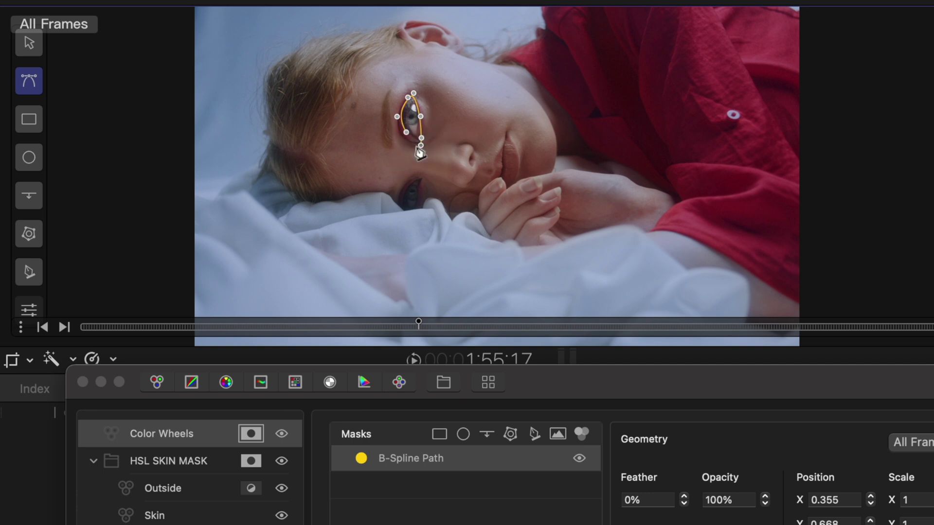
pyautogui.click(630, 501)
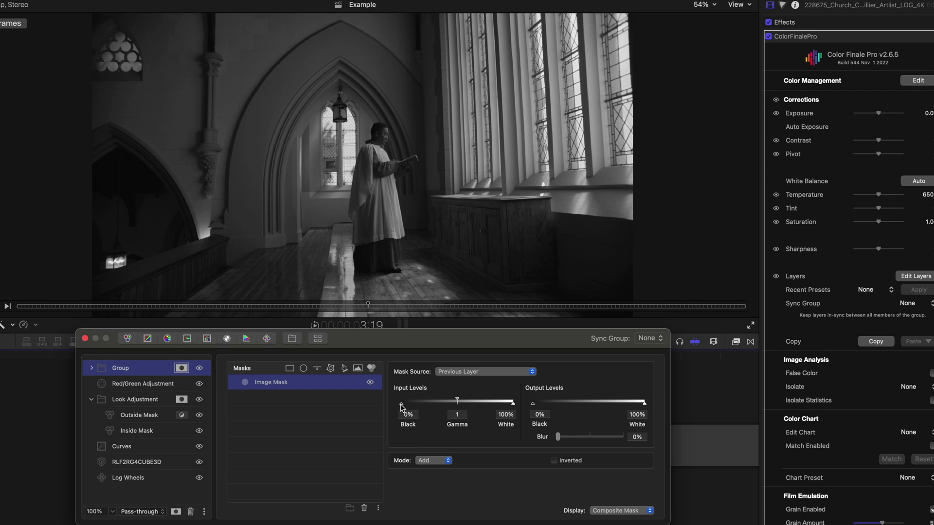
# - Raise the black input level of the church shot's Image Mask beyond 35% to isolate the brightest areas
pyautogui.moveTo(401, 403); pyautogui.dragTo(439, 406)
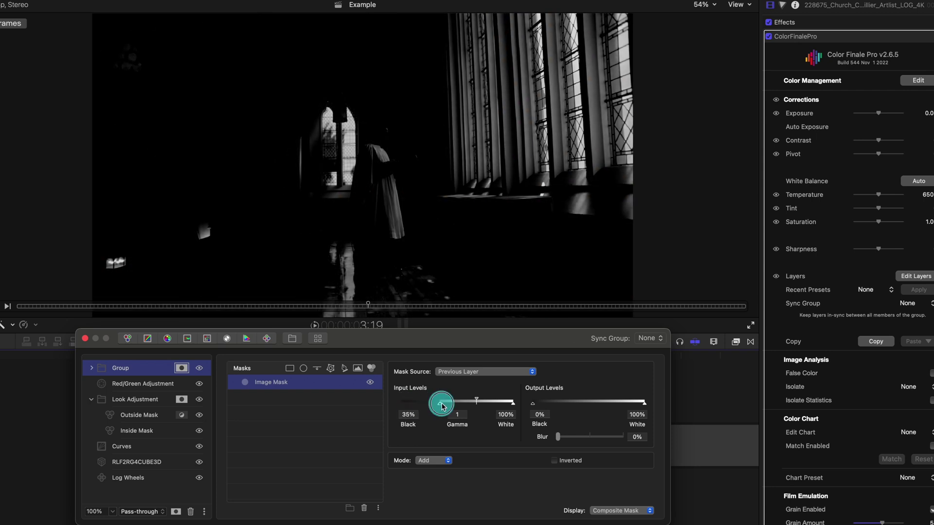
pyautogui.moveTo(442, 406); pyautogui.dragTo(475, 405)
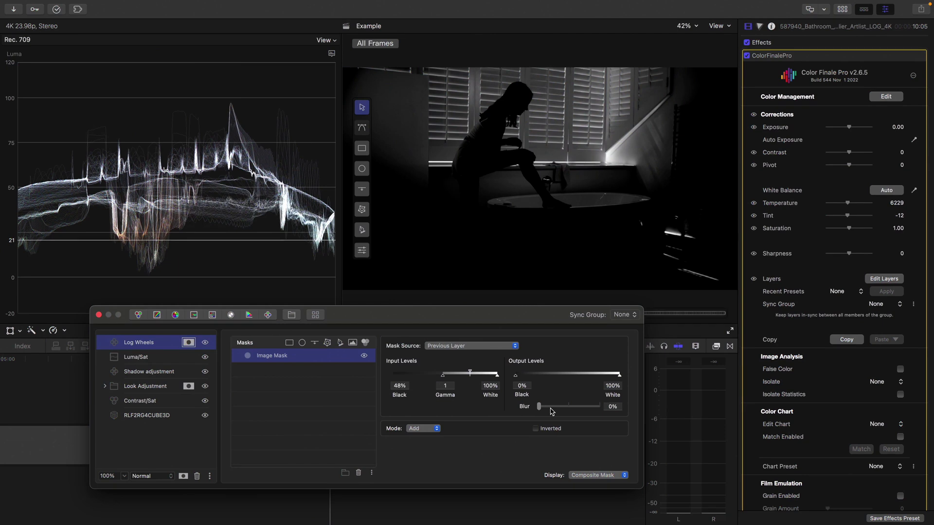
# - Blur the bathroom shot's Image Mask and return to the Log Wheels layer's colour controls
pyautogui.moveTo(539, 406); pyautogui.dragTo(543, 408)
pyautogui.click(189, 342)
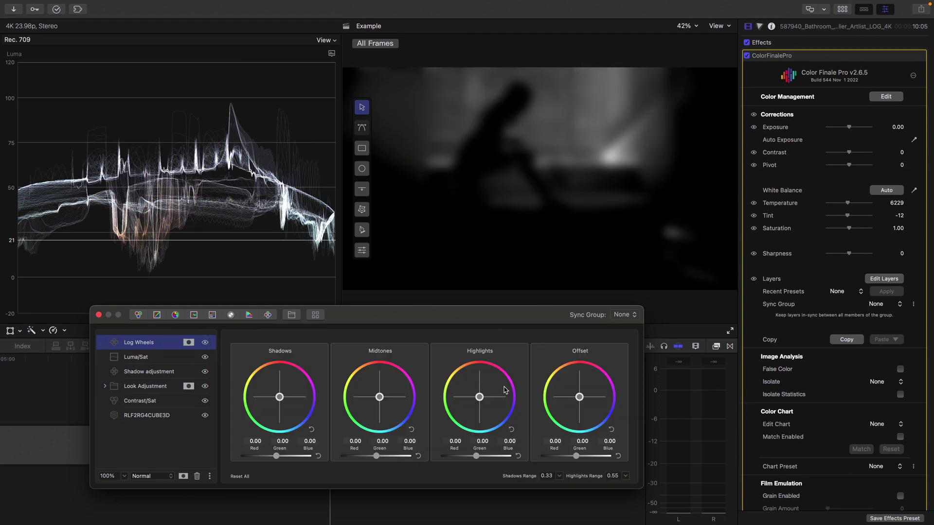
# - Raise the Log Wheels offset to about 0.71 on the bathroom shot and set the layer's blend mode to Soft Light
pyautogui.moveTo(575, 457); pyautogui.dragTo(589, 456)
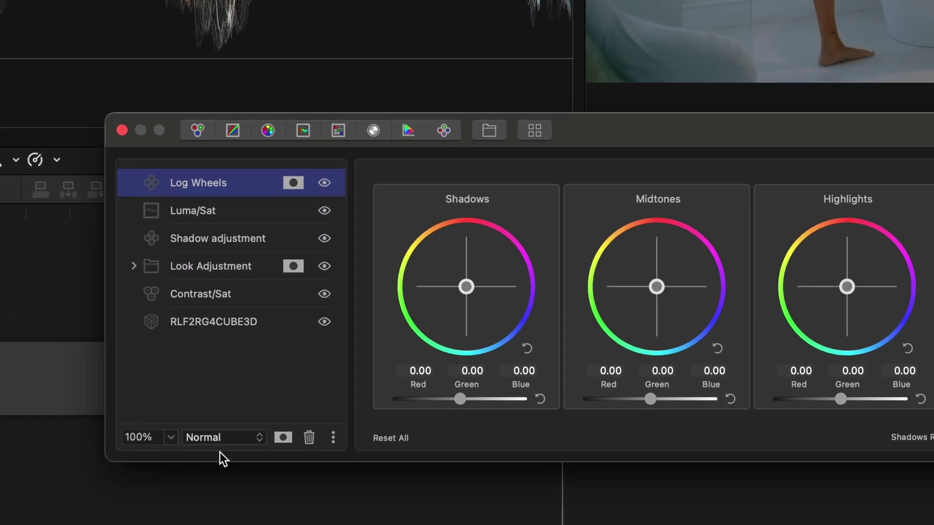
pyautogui.click(147, 476)
pyautogui.scroll(-10, 219, 433)
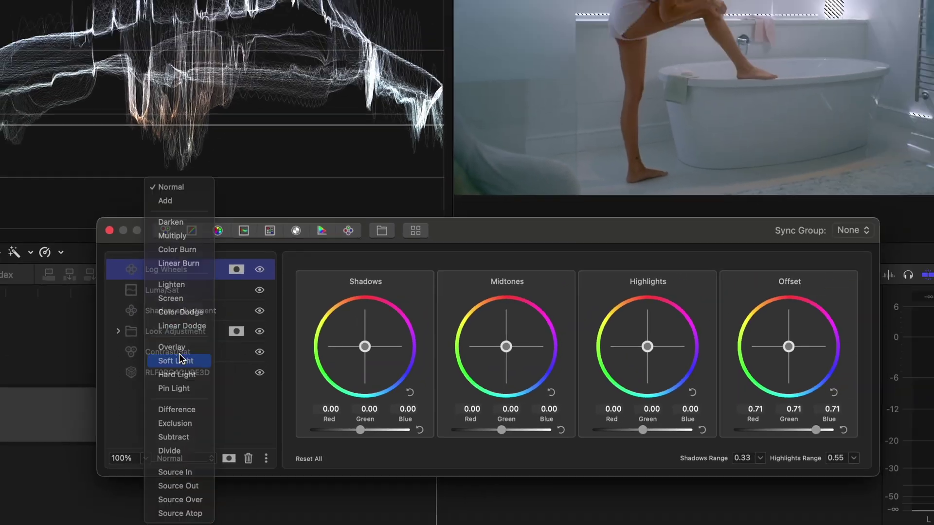
pyautogui.click(219, 298)
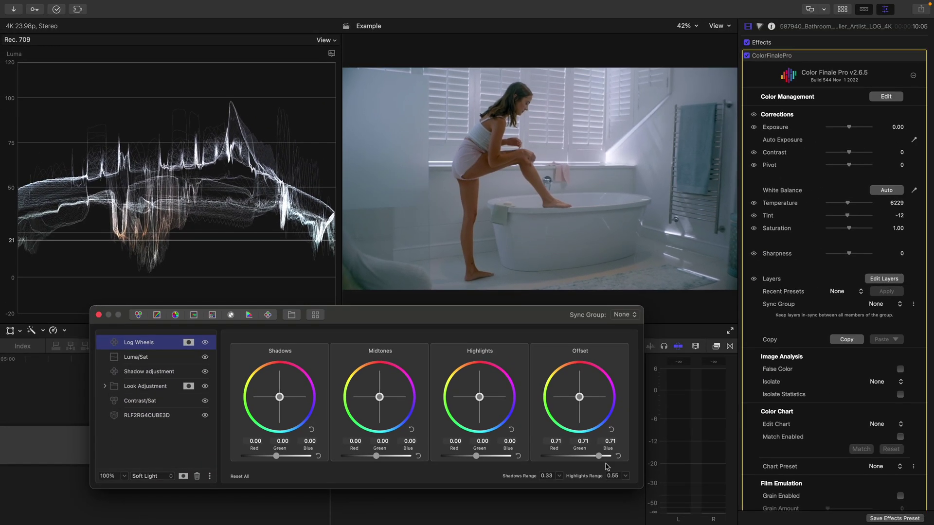
pyautogui.moveTo(587, 459); pyautogui.dragTo(603, 448)
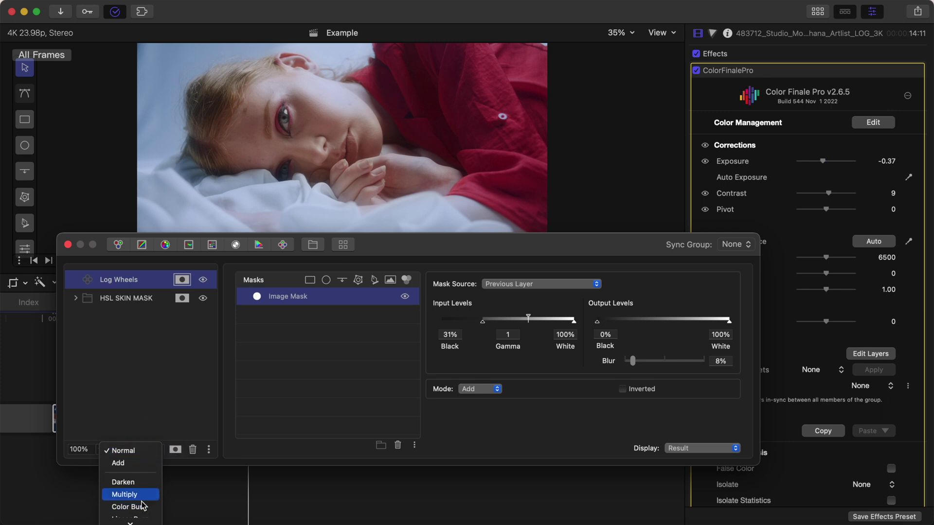
# - Set the blend mode of the masked Log Wheels layer to Soft Light on the shot of the lying woman
pyautogui.scroll(-5, 143, 506)
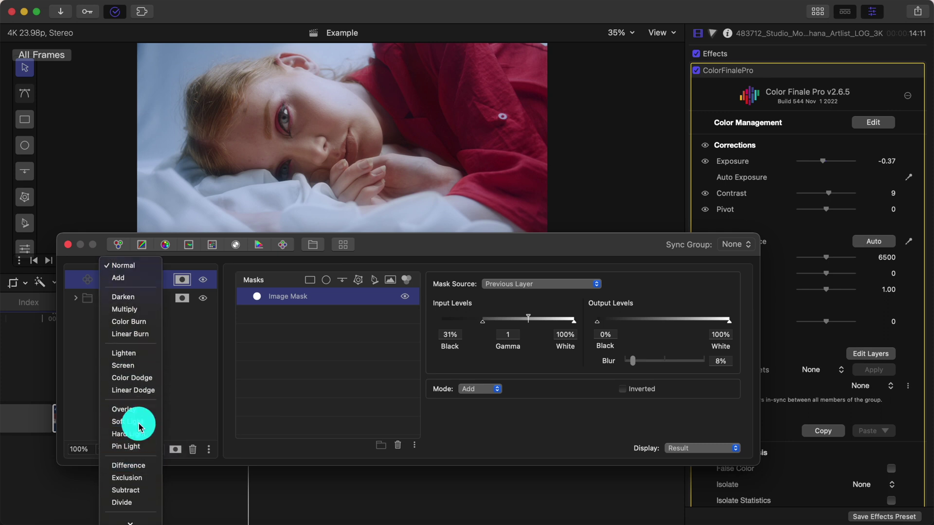
pyautogui.click(140, 427)
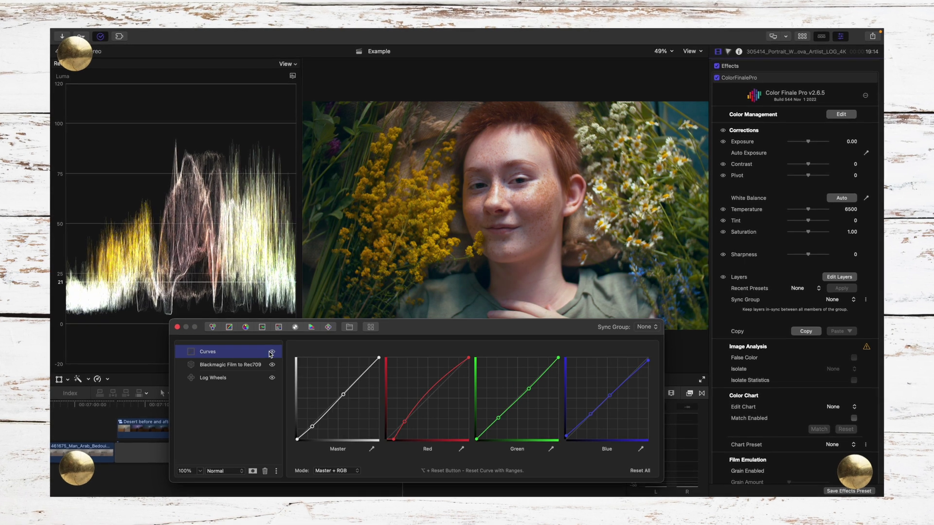
# - Add a Contrast/Sat curves layer above Blackmagic Film to Rec709 on the portrait shot and rename the Curves layer Look Adjustment
pyautogui.click(214, 365)
pyautogui.moveTo(304, 407); pyautogui.dragTo(305, 412)
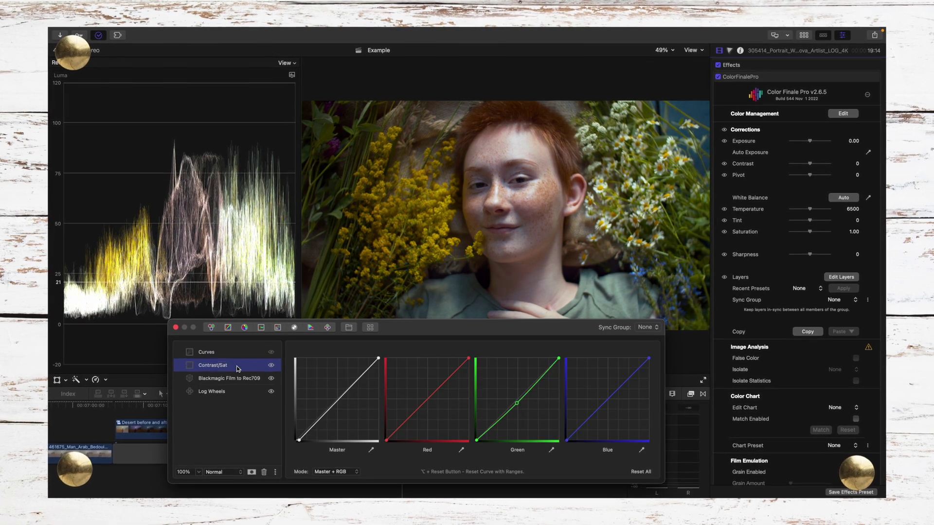
pyautogui.rightClick(235, 354)
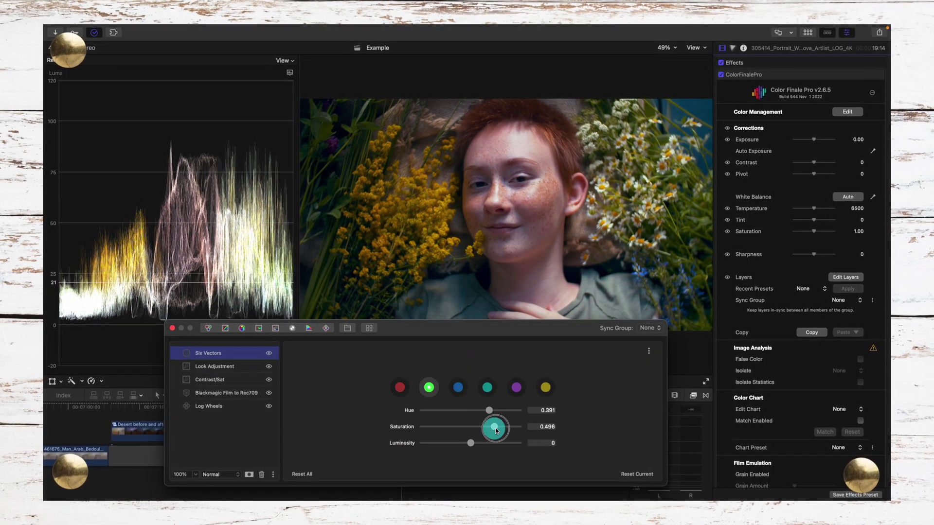